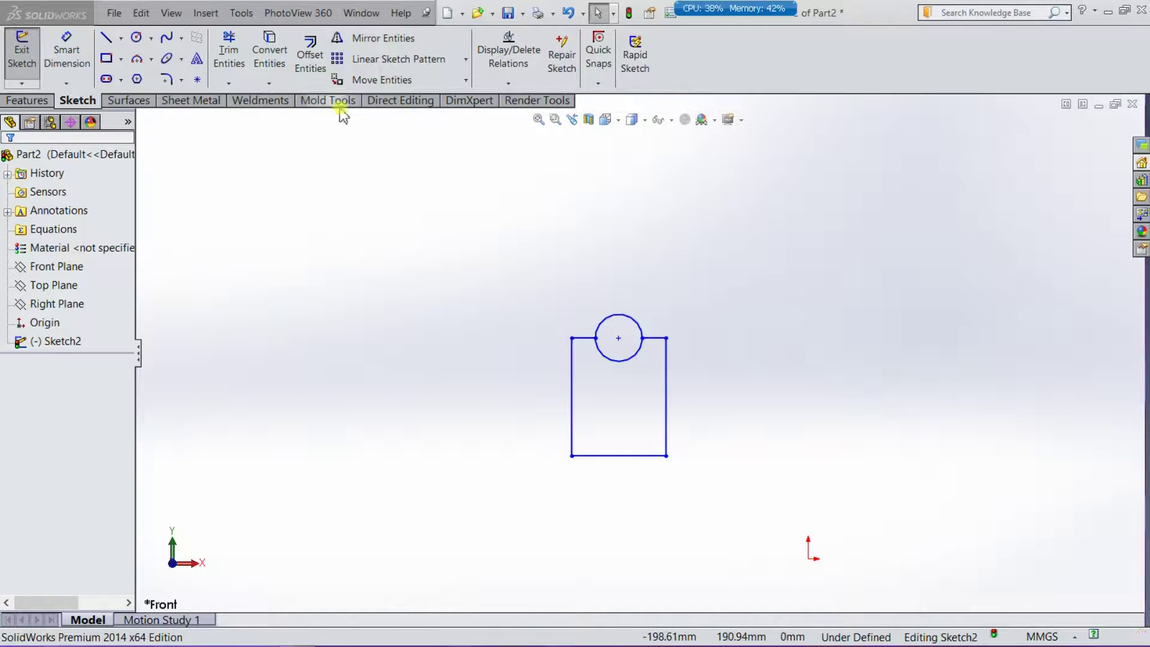
Open the sketch transform flyout on the Sketch tab and start Move Entities.
click(466, 81)
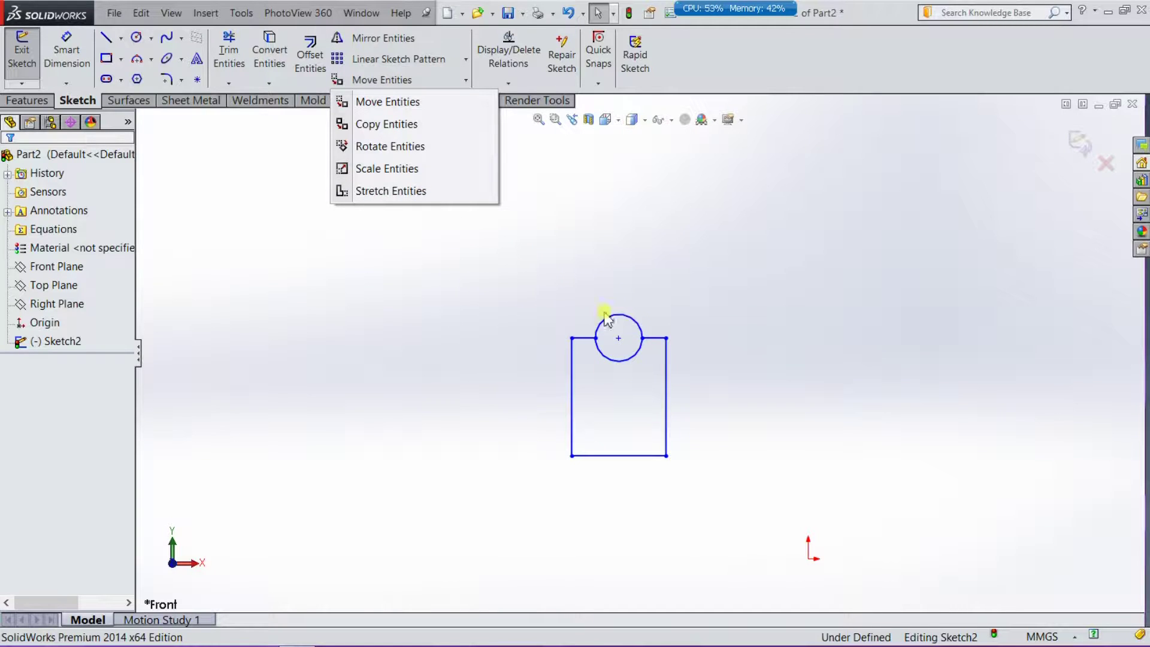
click(493, 277)
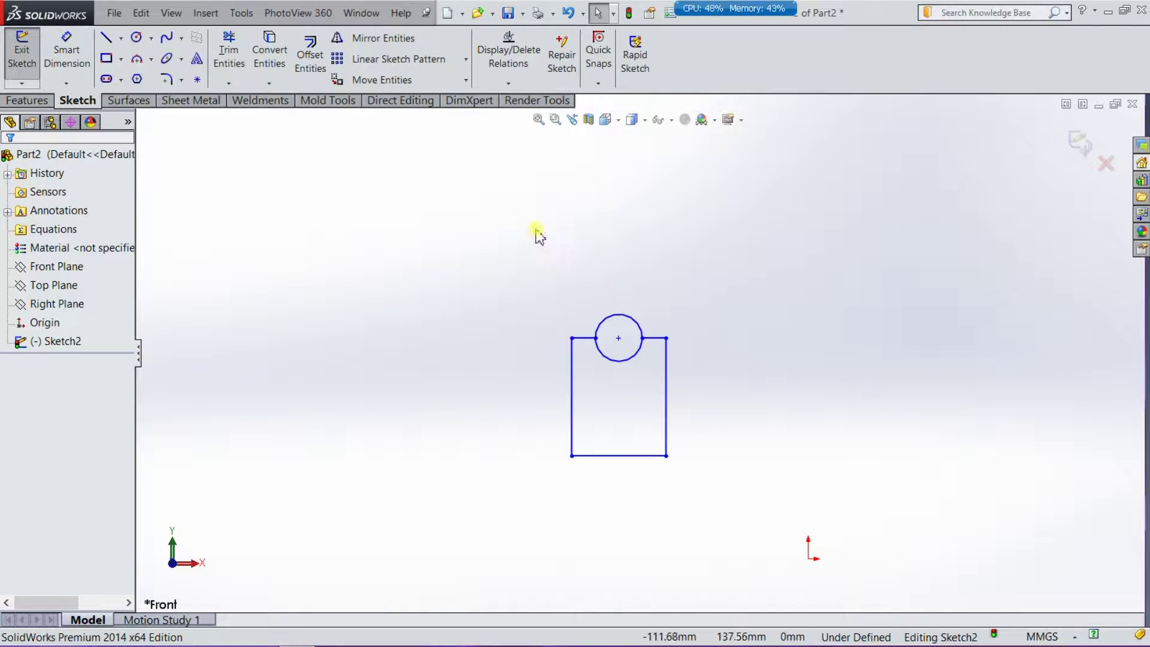
click(466, 81)
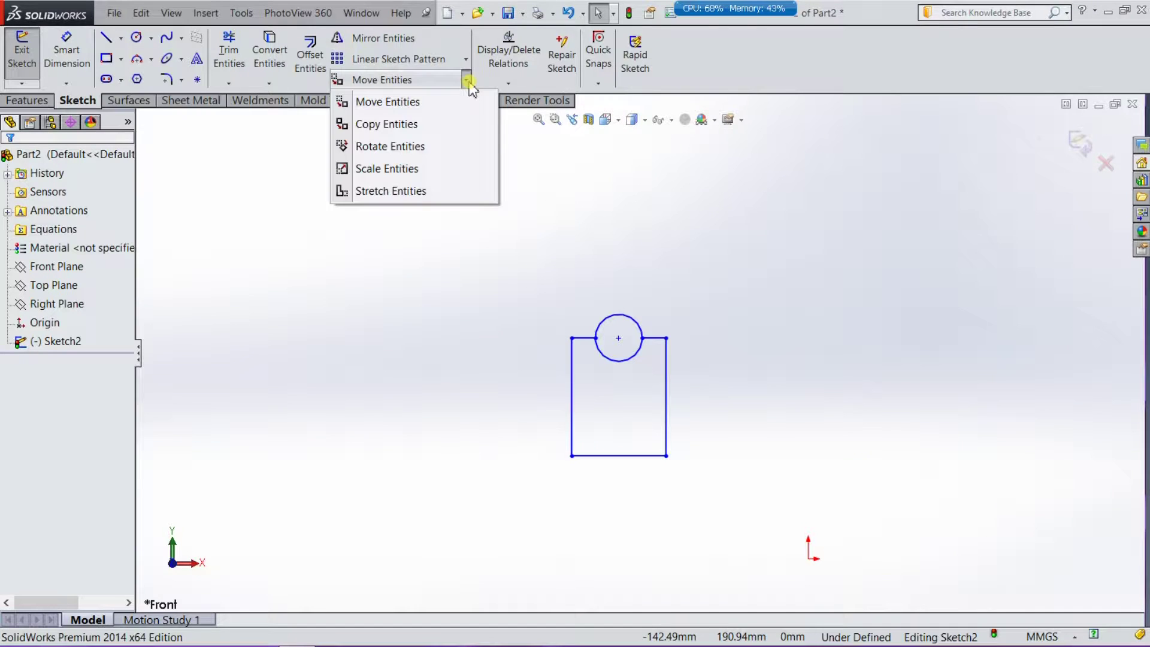
click(433, 109)
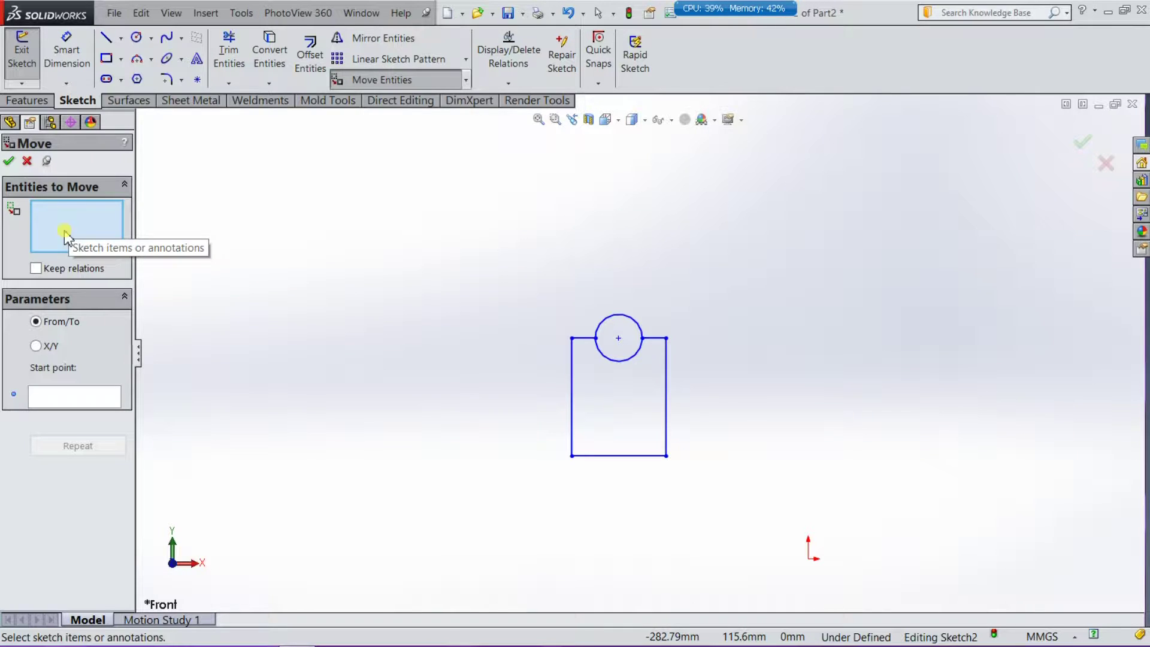
Select the circle as the entity to move, with Keep relations checked.
click(608, 325)
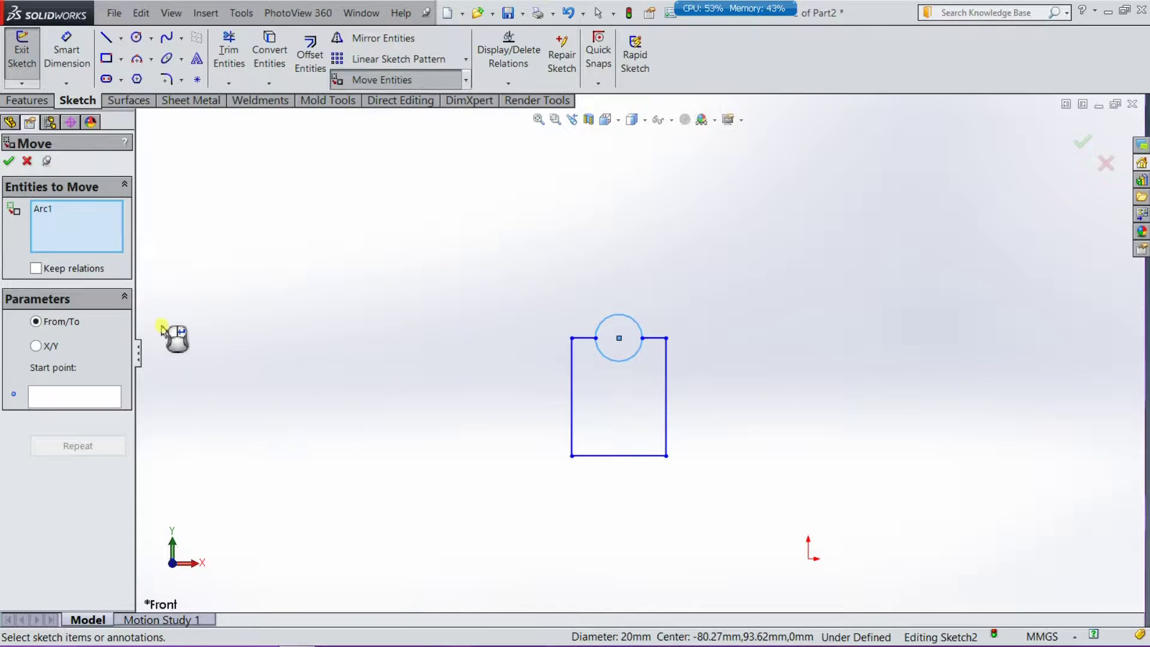
click(34, 268)
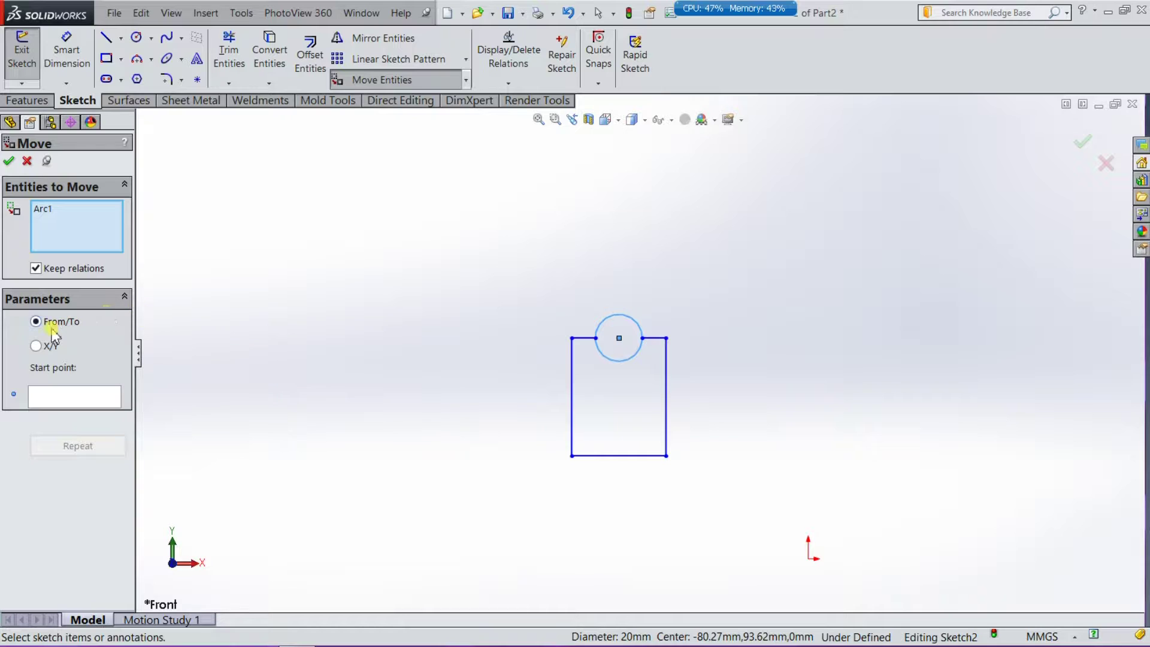
scroll(657, 372, down, 3)
scroll(657, 356, down, 2)
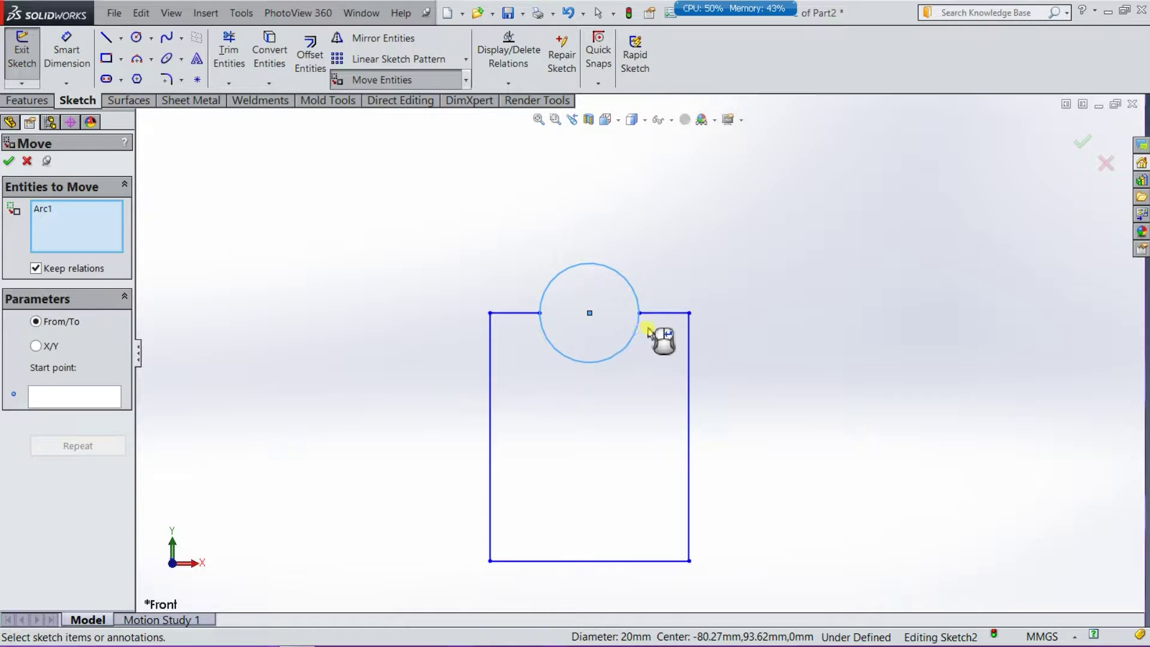
Remove the centre point from the move list and use the circle's centre as start point.
click(590, 313)
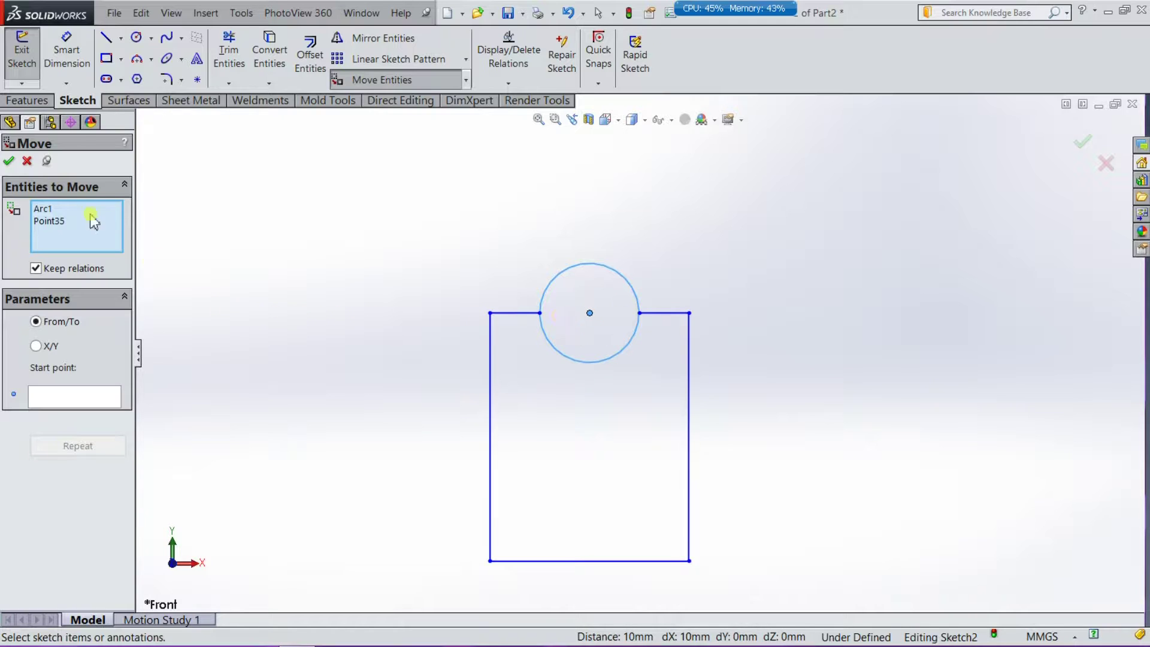
click(54, 221)
right_click(50, 221)
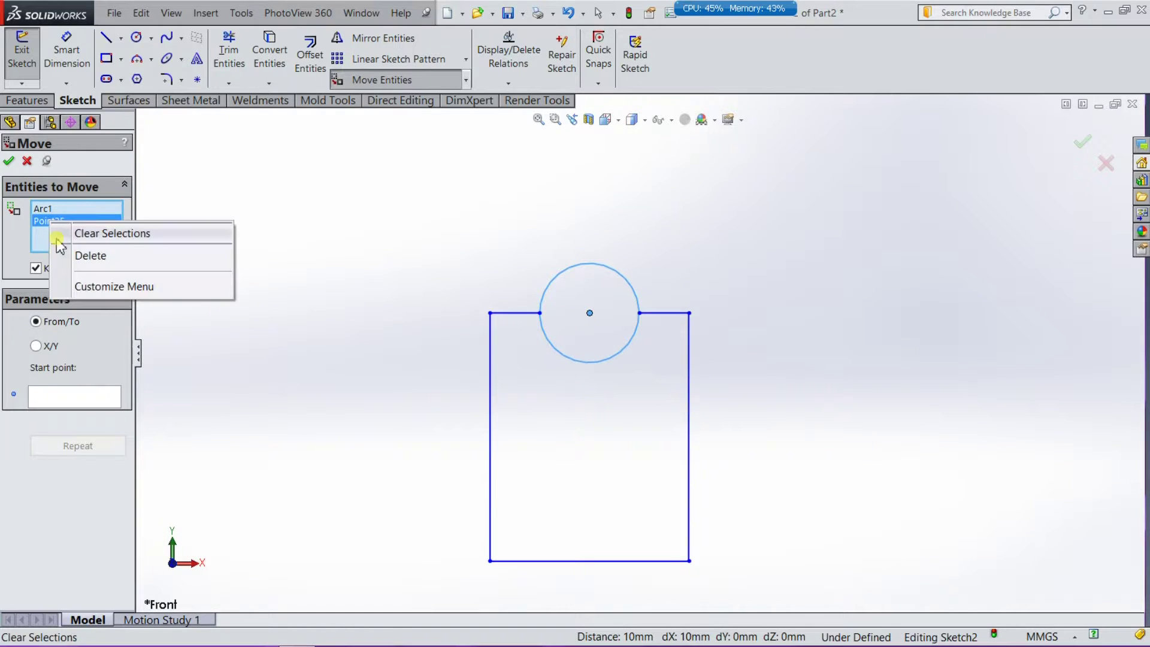
click(86, 257)
click(79, 397)
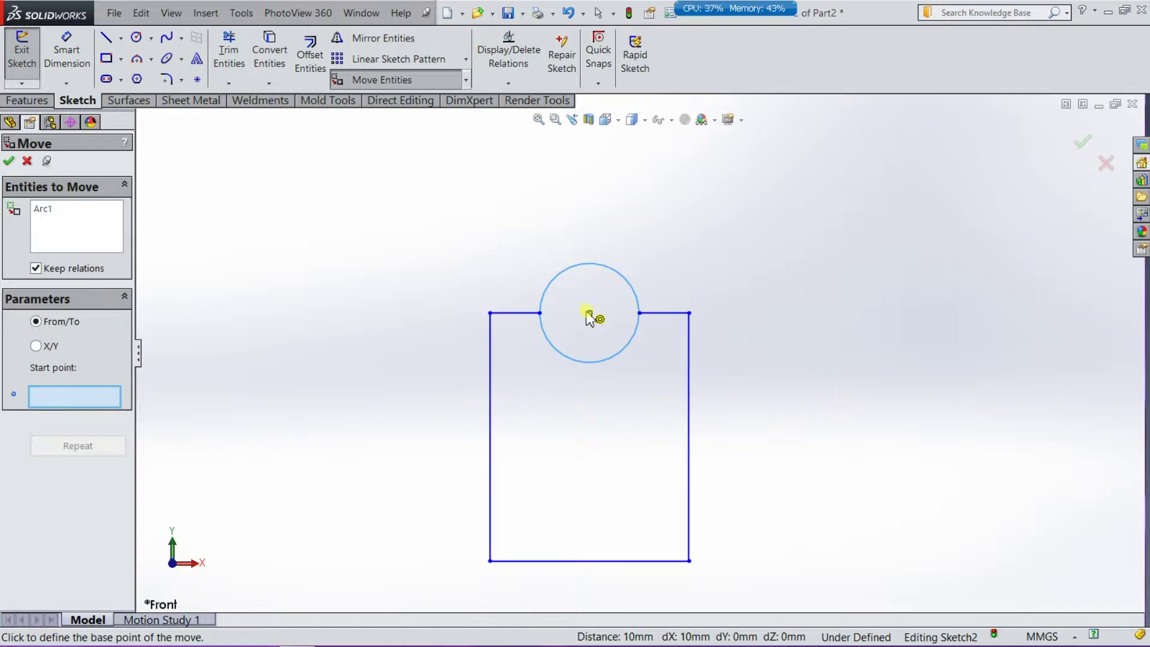
click(588, 315)
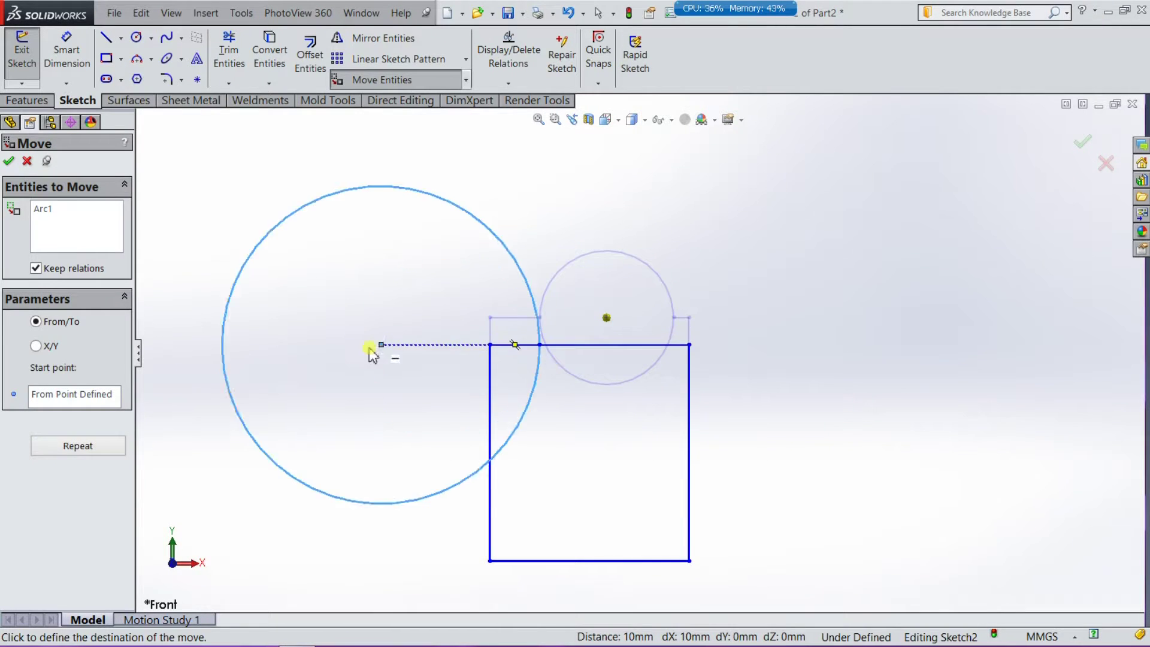
Move the circle from its centre point onto the rectangle's top edge.
click(588, 303)
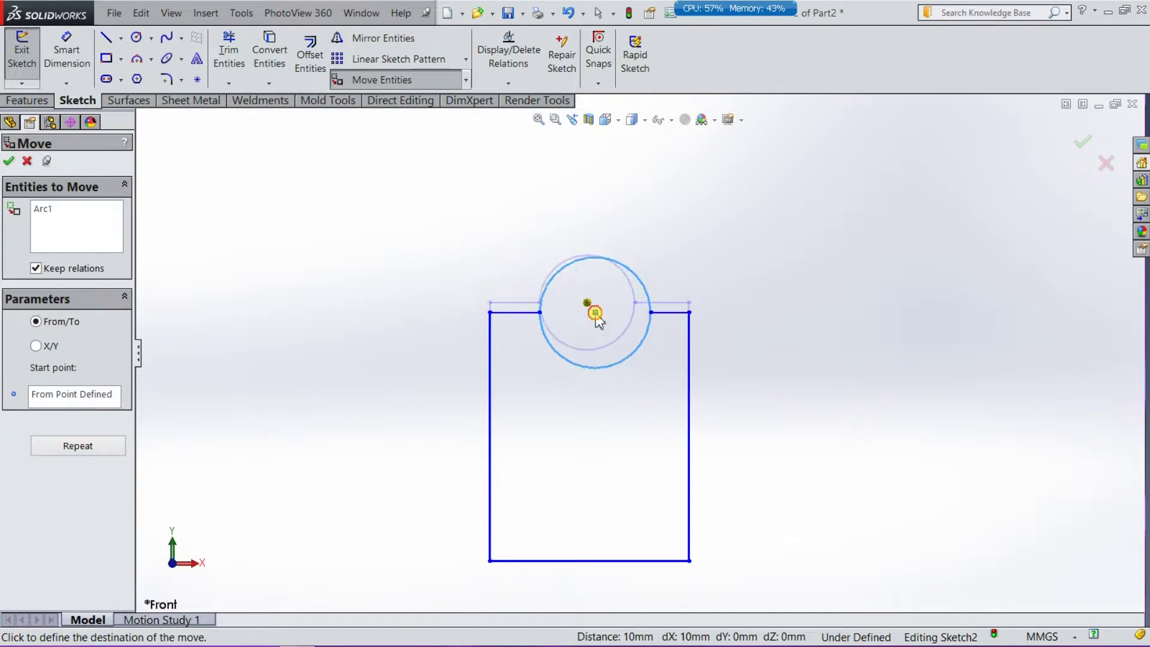
click(593, 312)
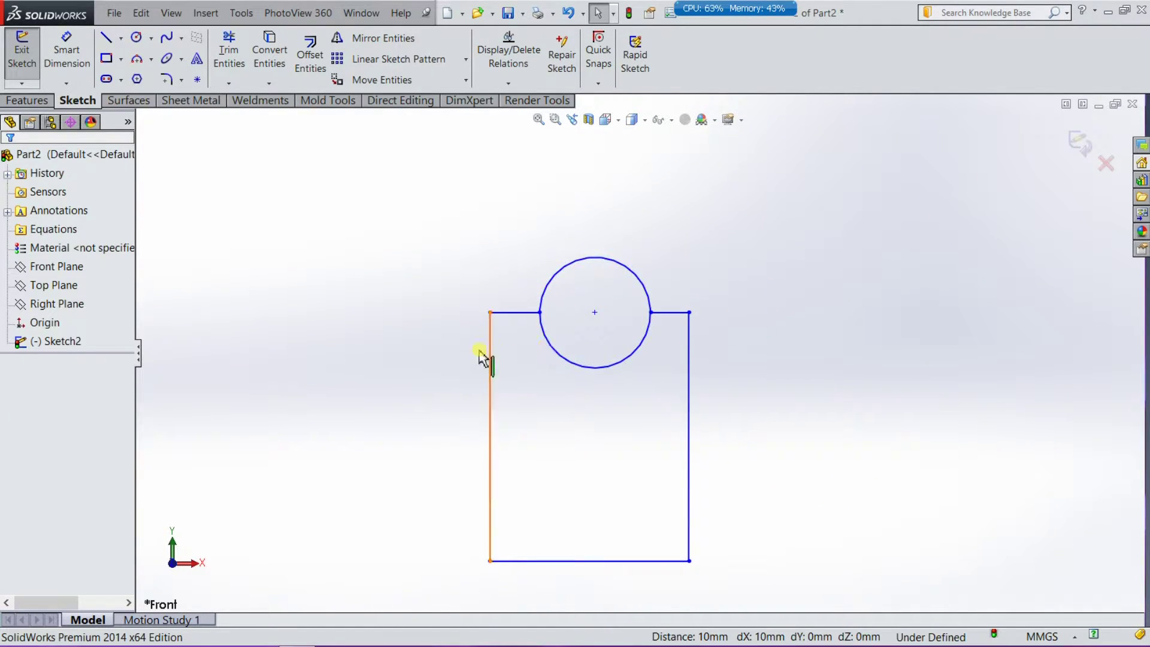
click(465, 81)
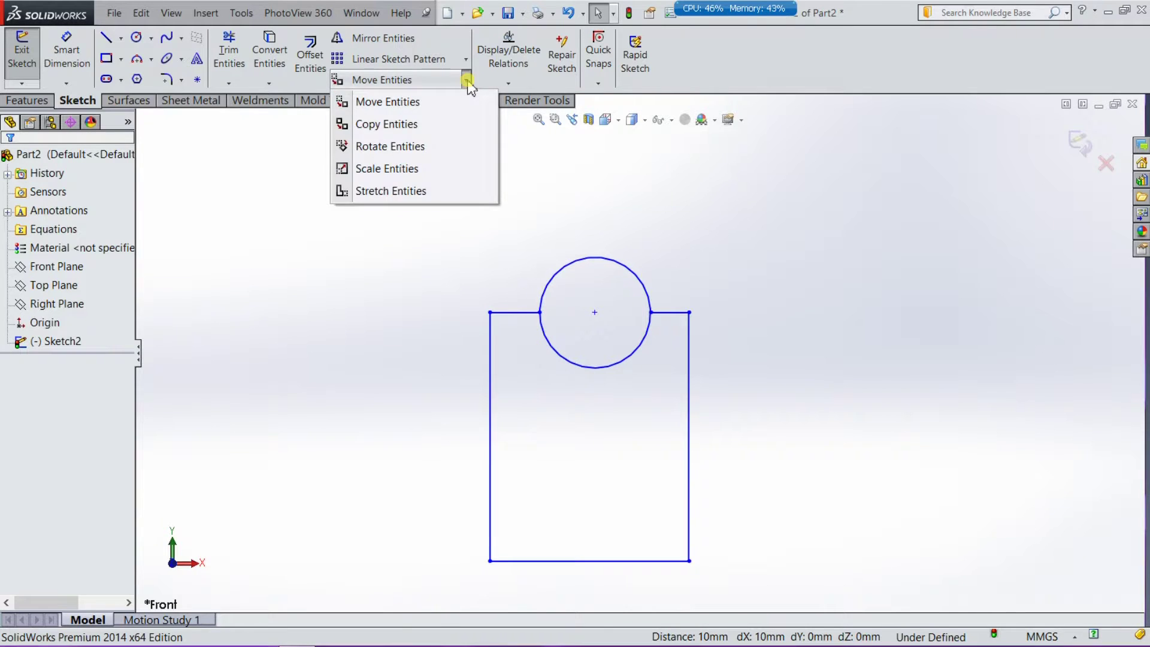
click(413, 108)
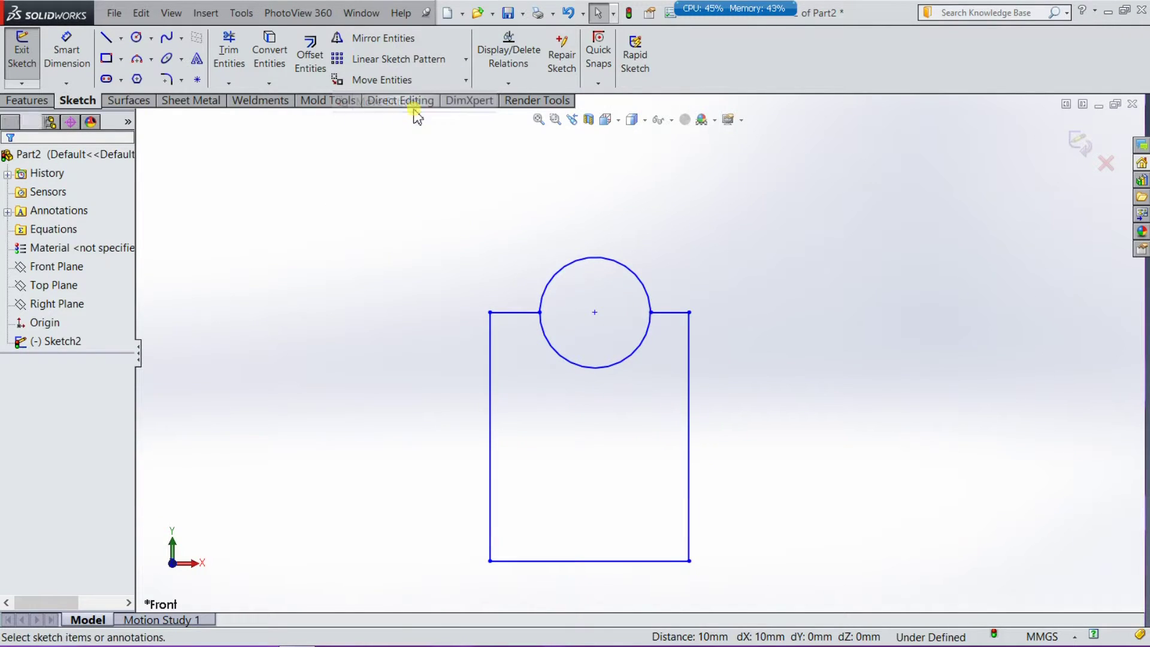
scroll(583, 277, up, 2)
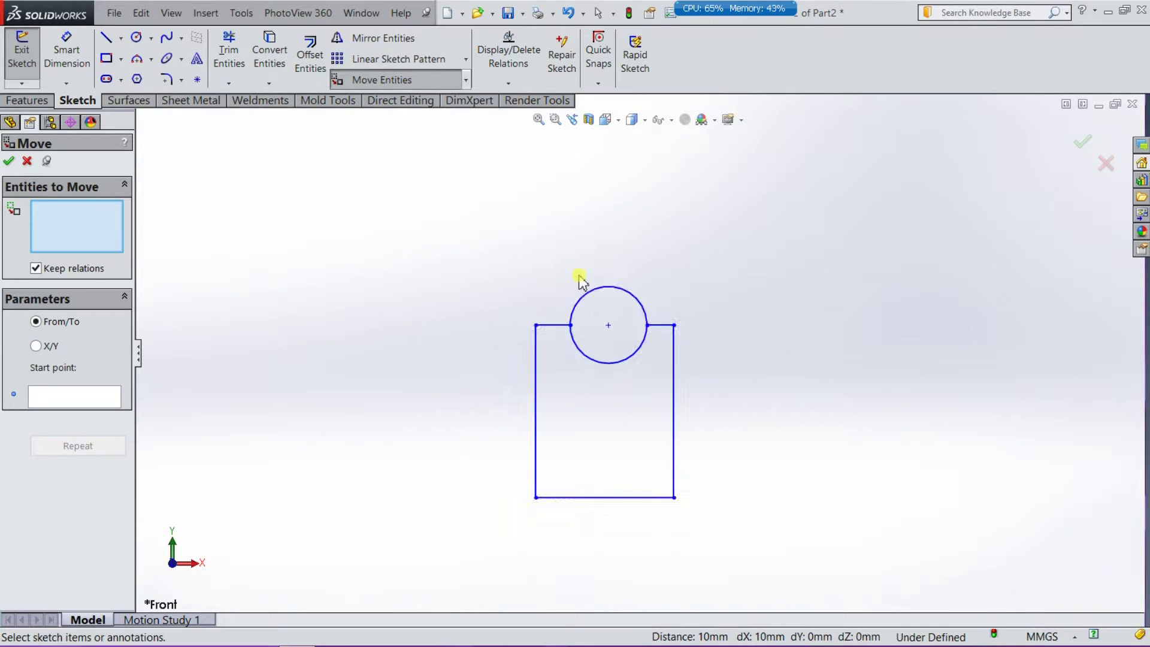
drag(740, 237, 484, 551)
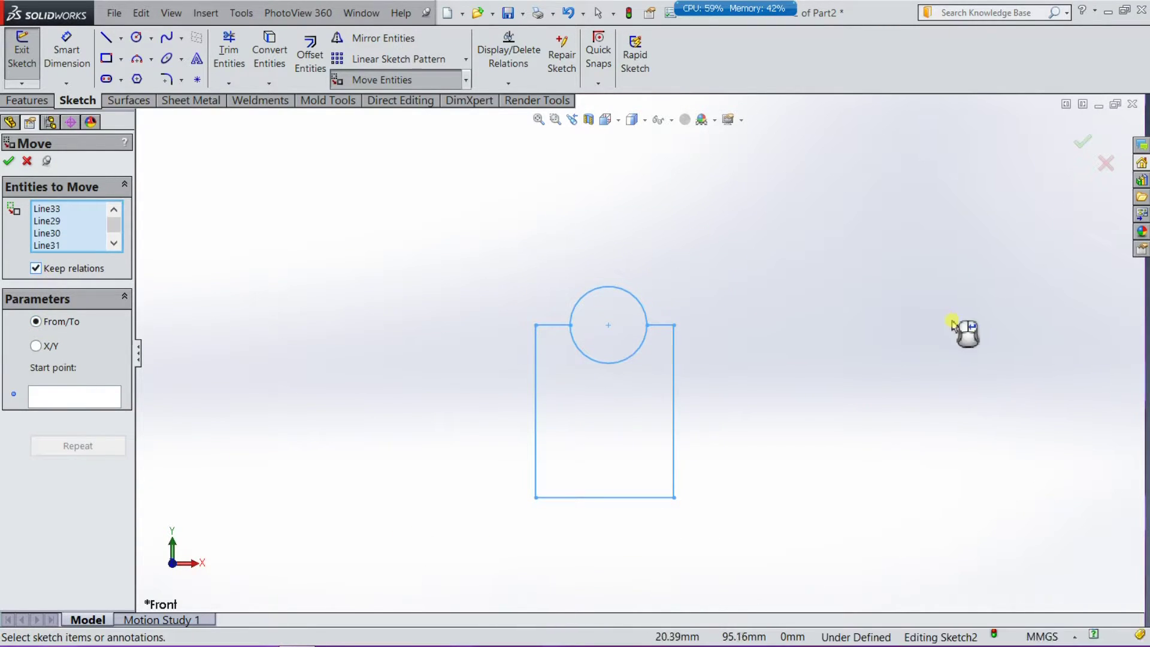
scroll(636, 419, up, 2)
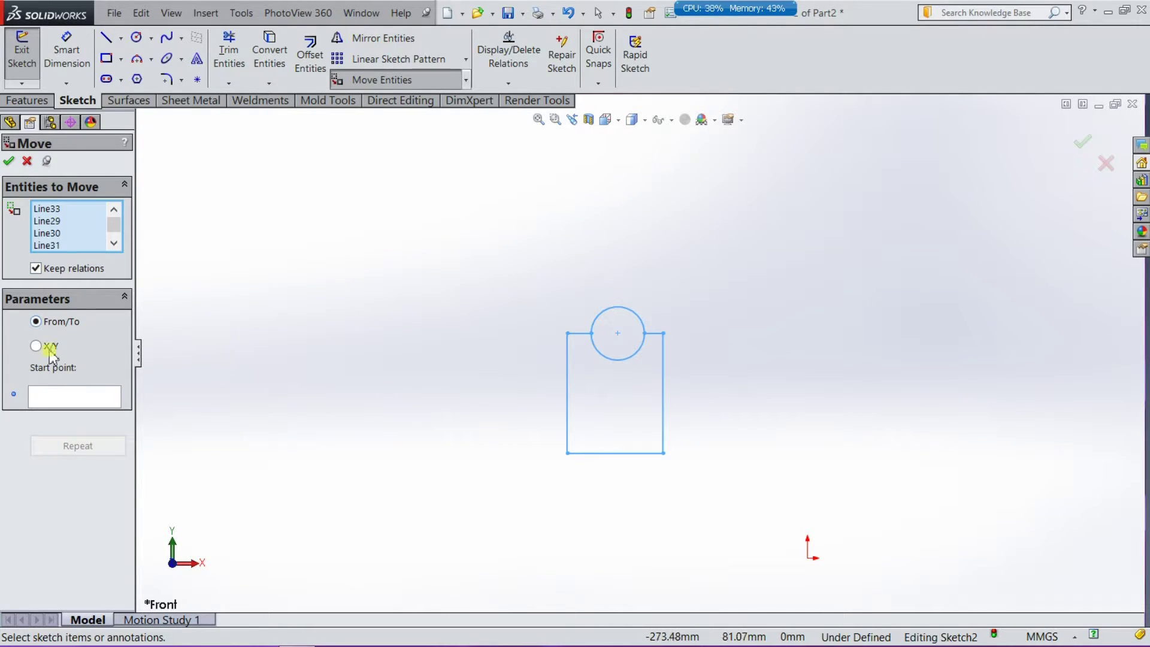
click(54, 396)
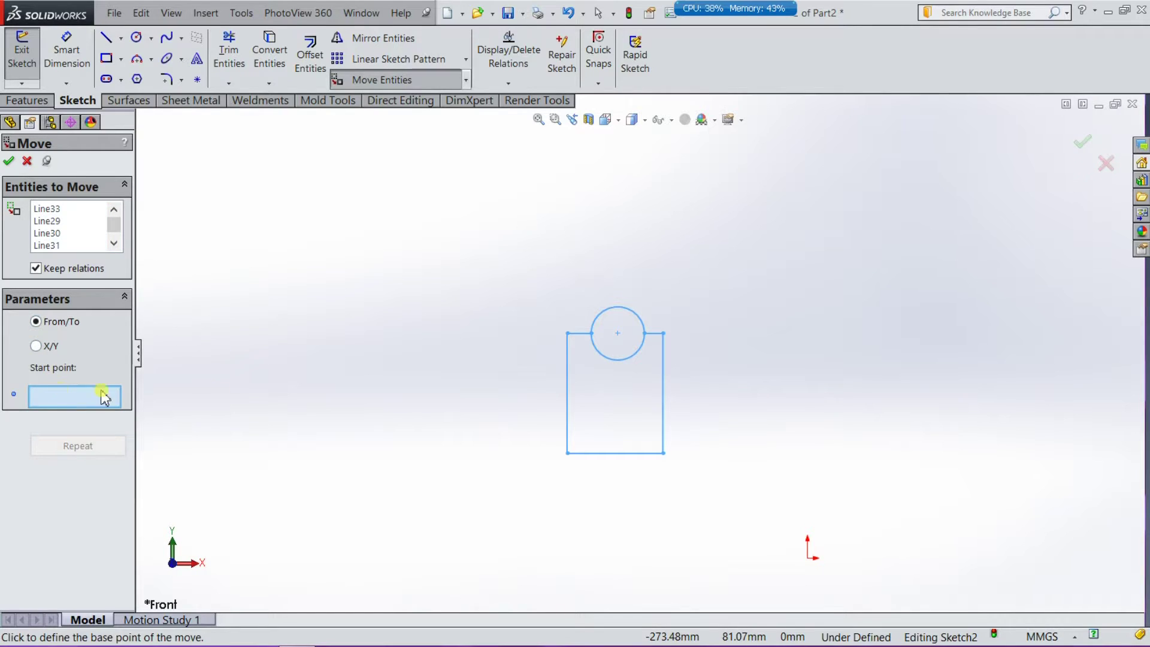
click(566, 453)
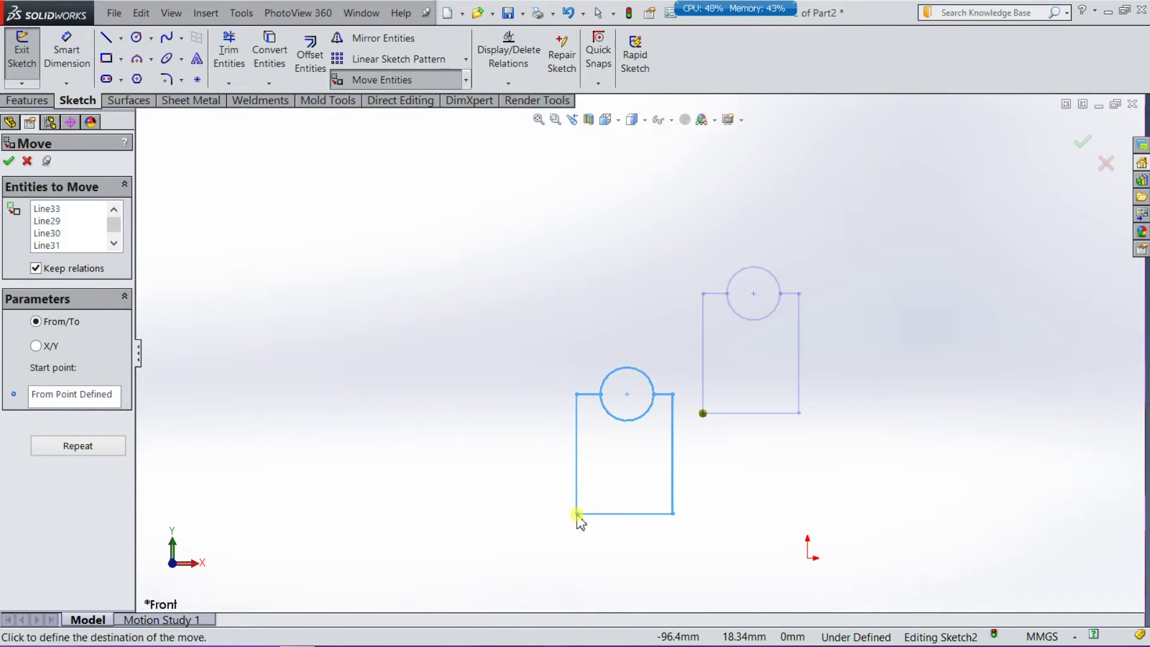
key(Escape)
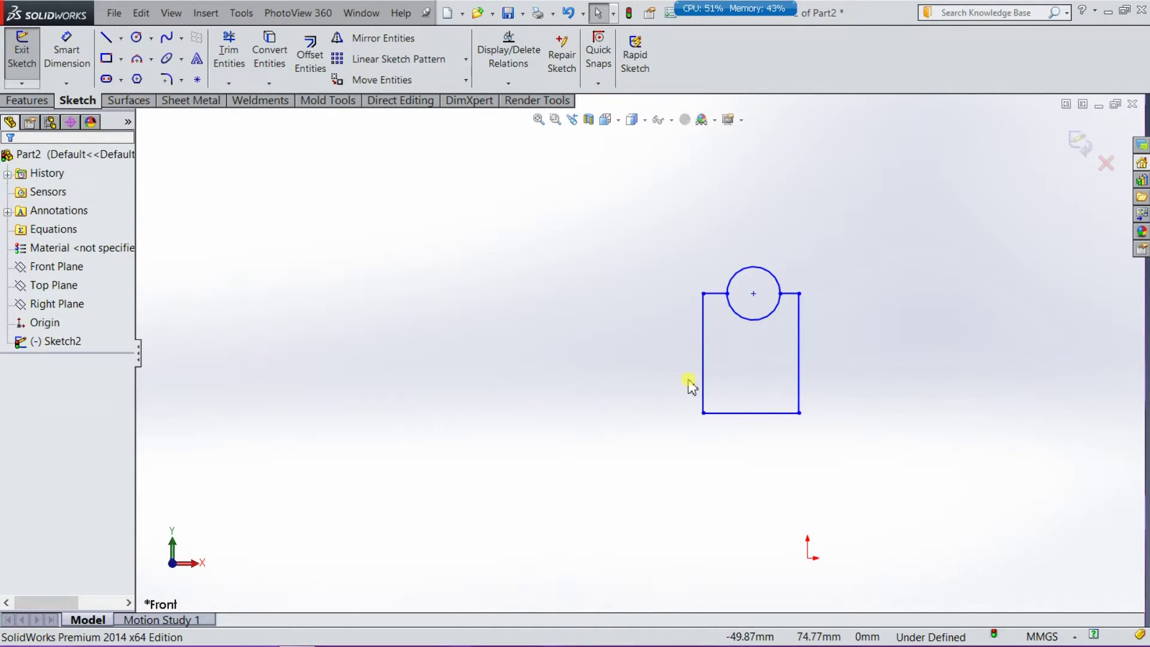
Box-select the rectangle and circle for Move Entities and switch to X/Y offsets.
click(406, 80)
drag(883, 242, 636, 449)
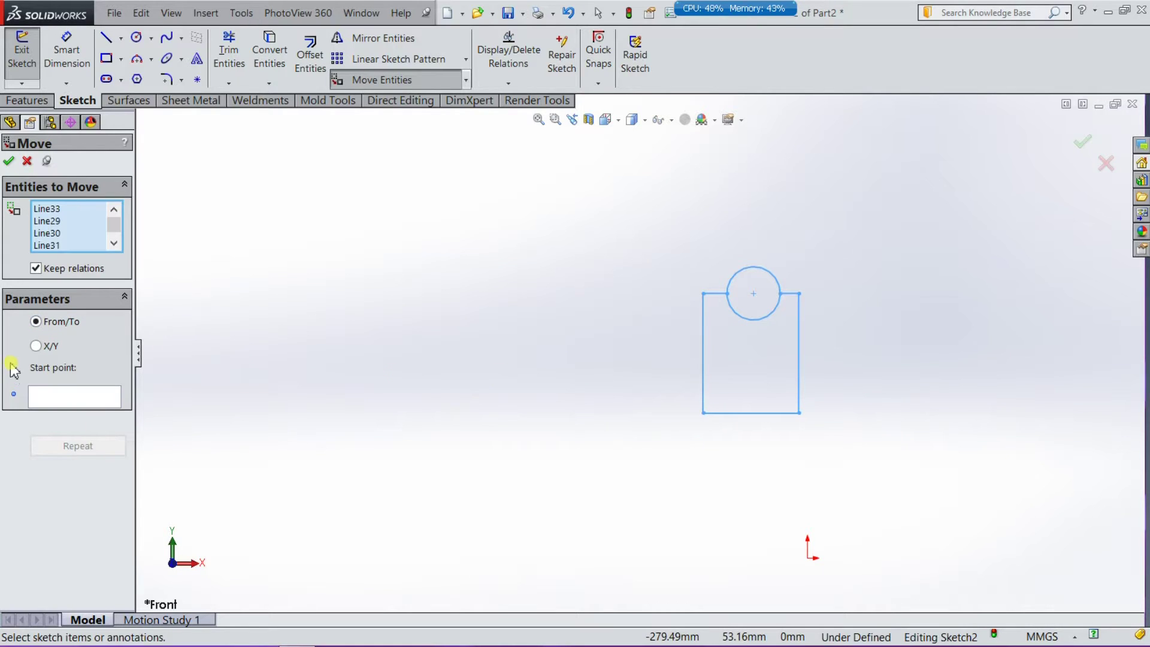
click(36, 346)
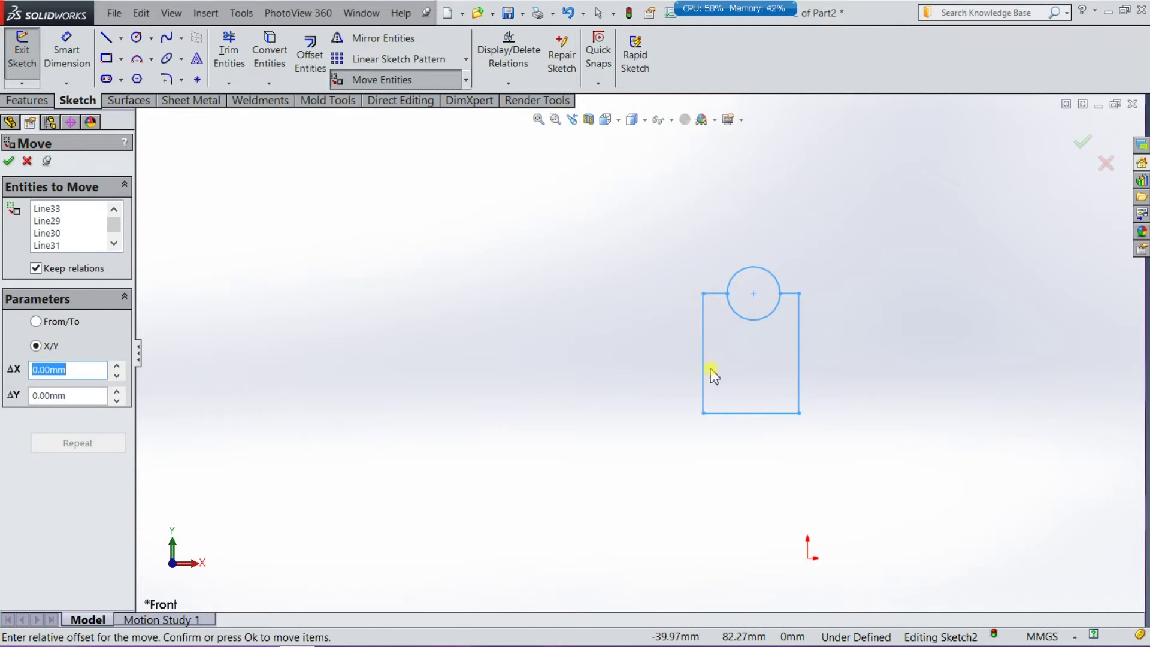
Move the whole sketch by ΔX 10 mm and ΔY -10 mm, then repeat that move once.
click(116, 366)
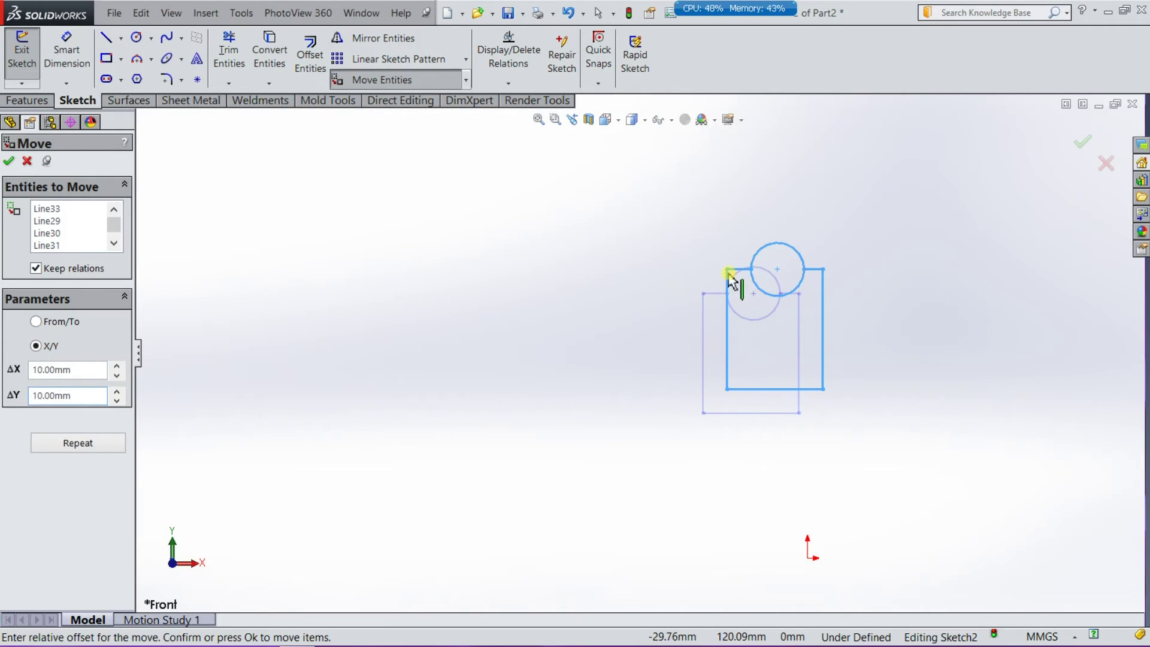
click(117, 400)
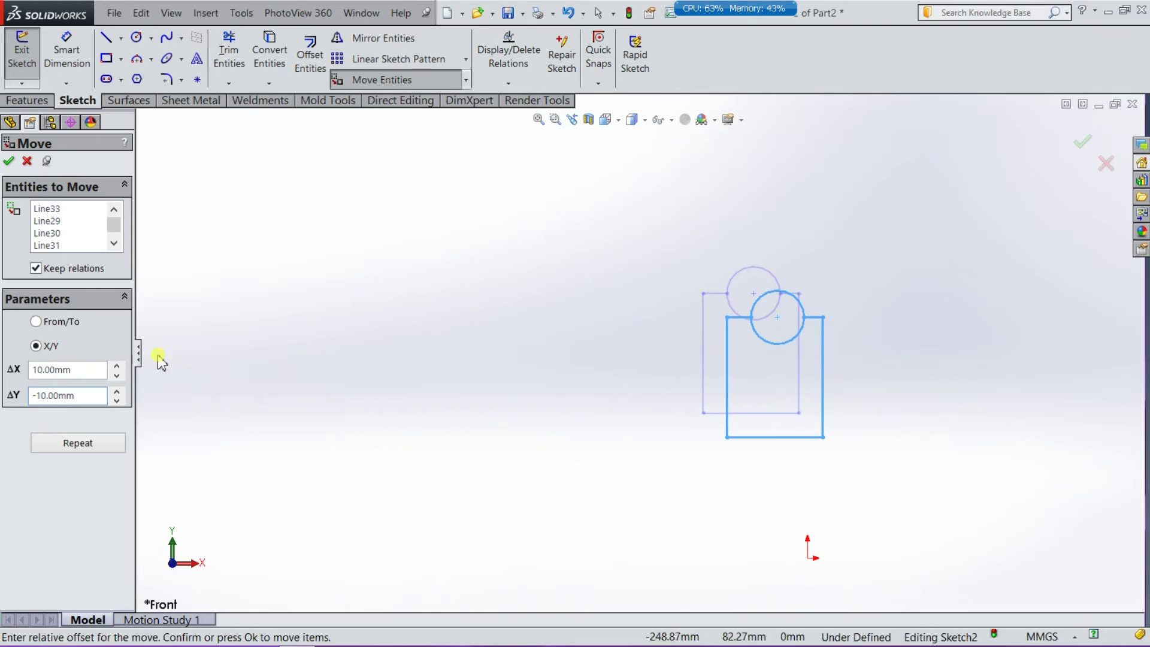
click(10, 165)
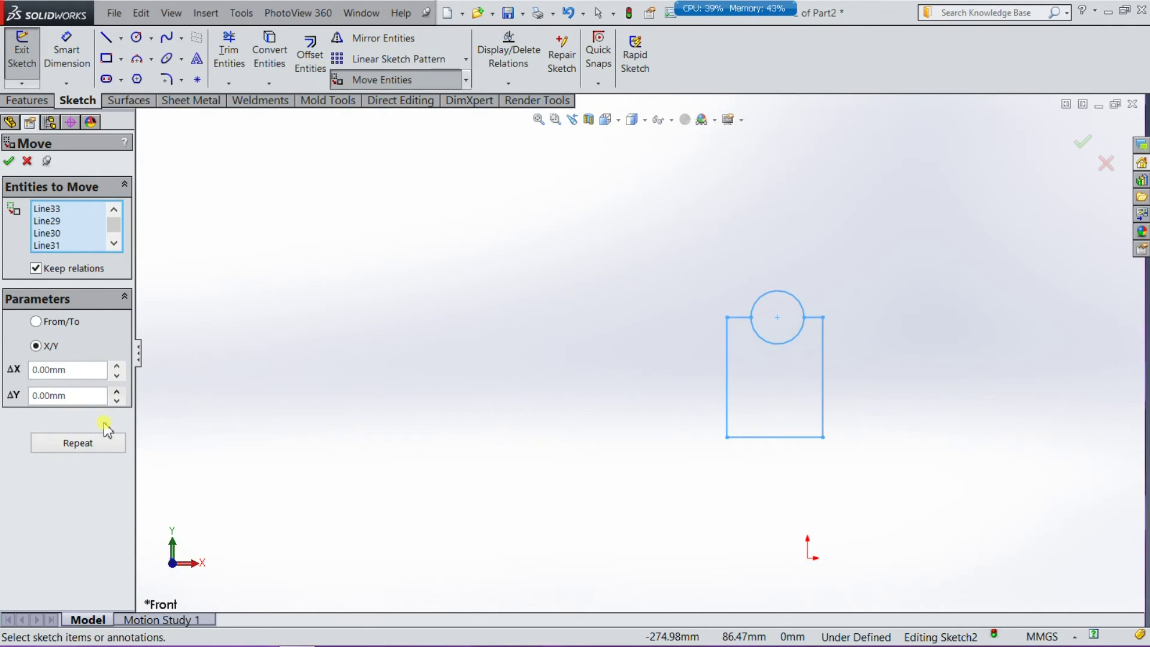
click(82, 448)
text(10)
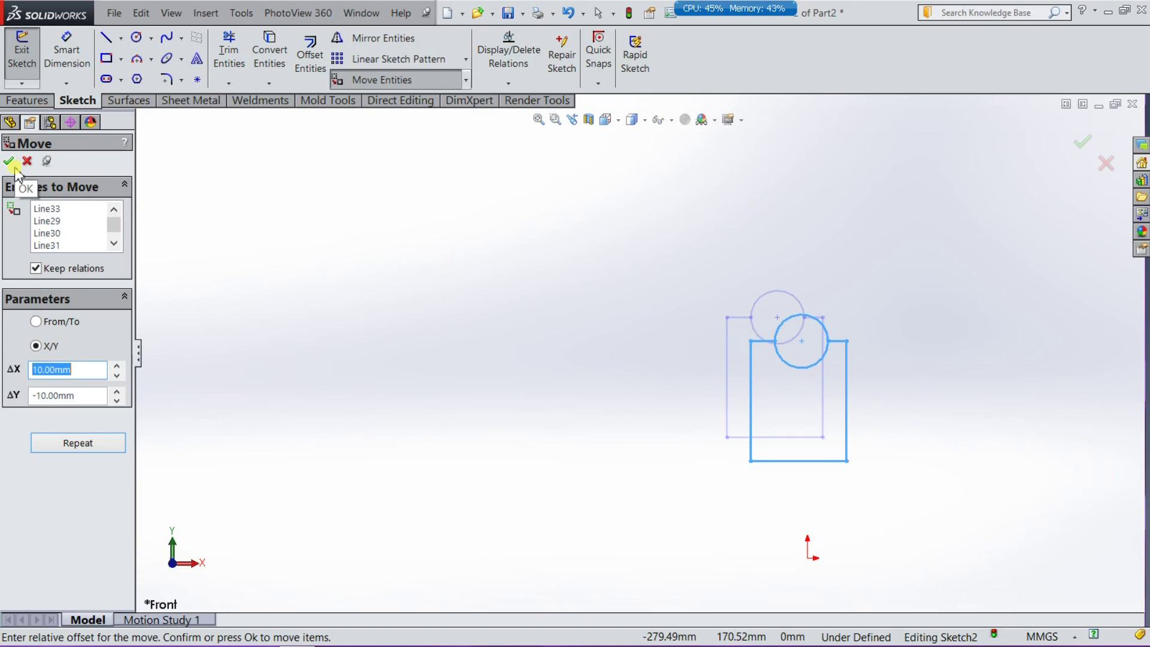
click(15, 169)
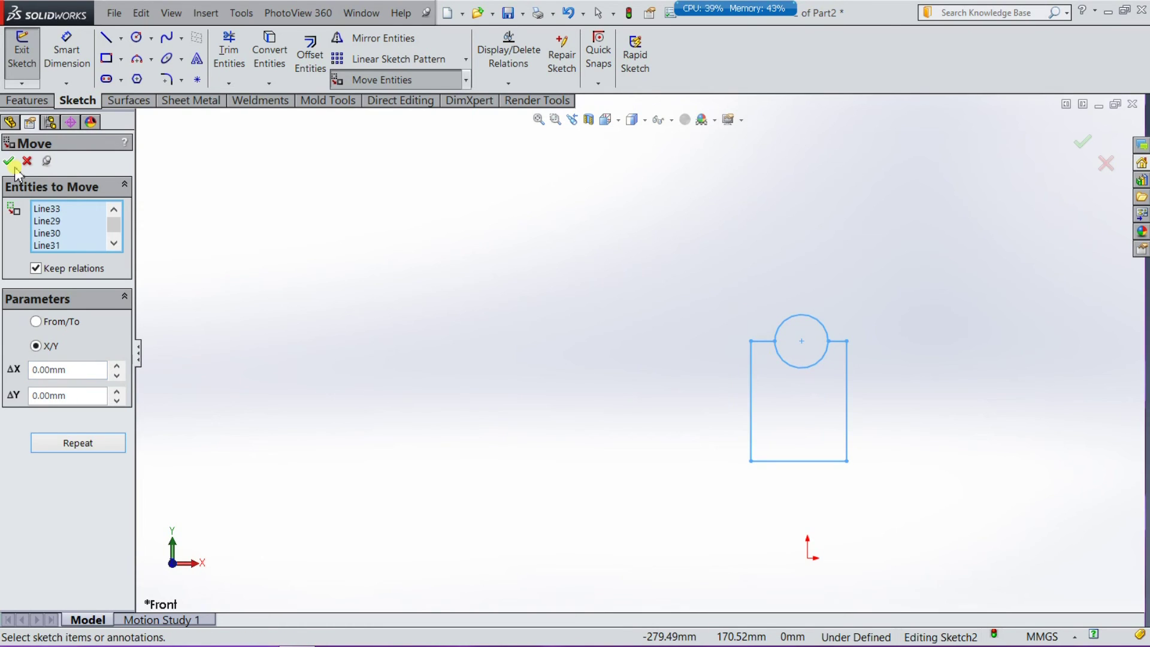